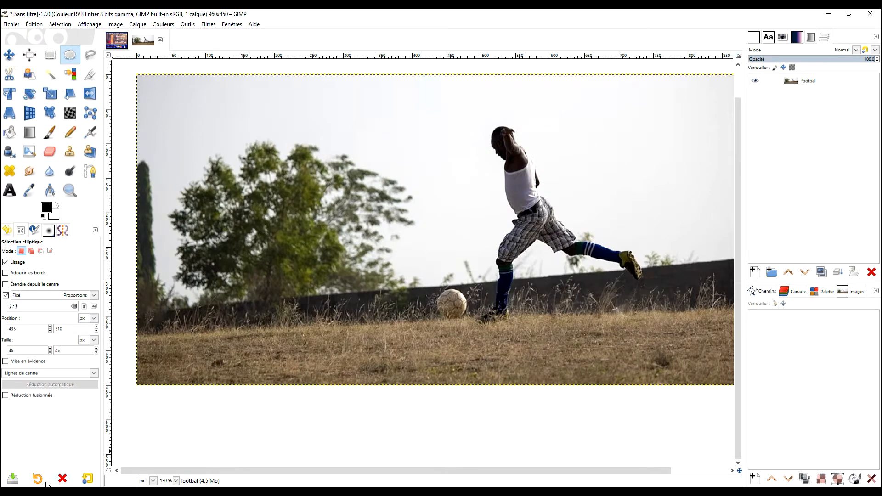
- Switch to the browser and show the football photo's free download on Pixabay with the 1920×900 JPG size chosen
{"action": "key", "text": "alt+Tab"}
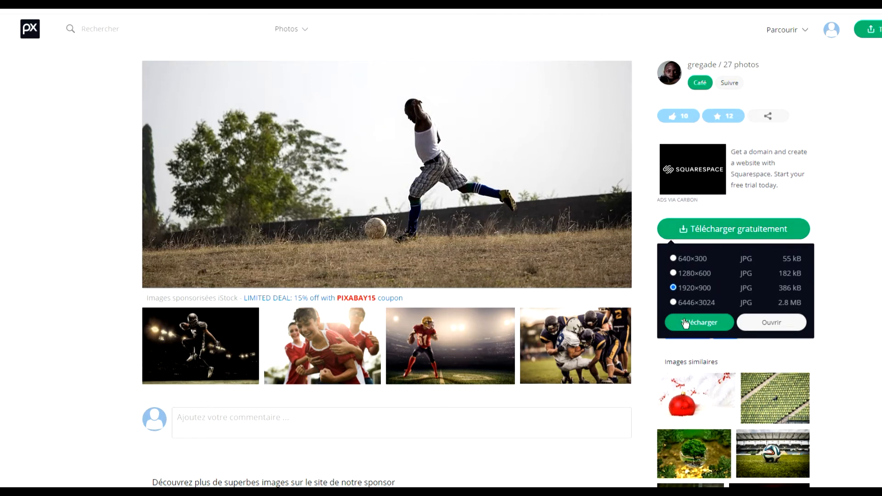
{"action": "left_click", "coordinate": [717, 318]}
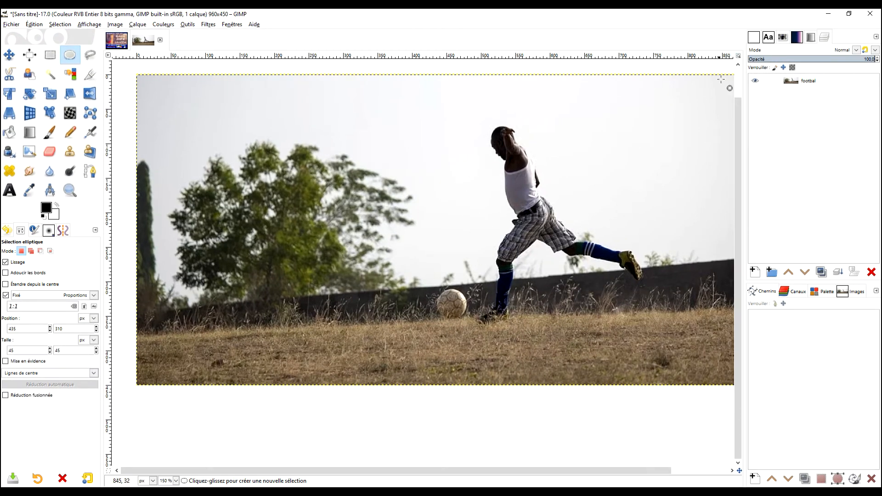
- Switch back to GIMP and rename the photo layer as football
{"action": "double_click", "coordinate": [811, 82]}
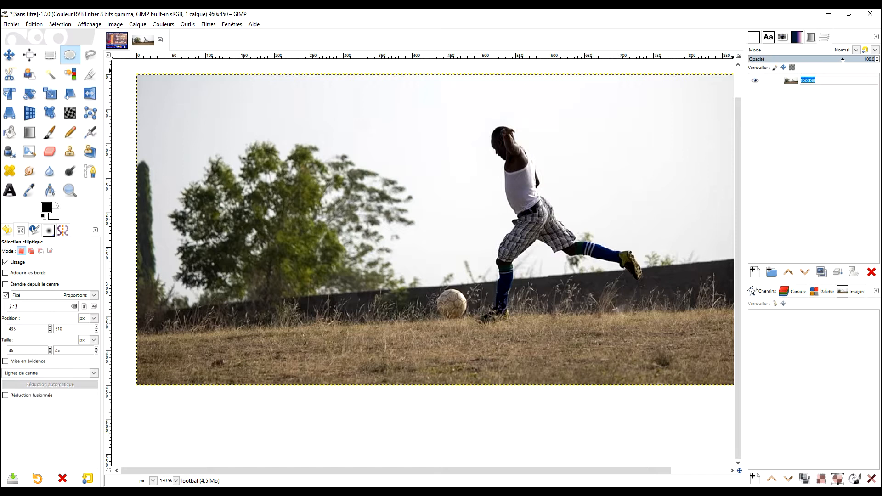
{"action": "type", "text": "foo"}
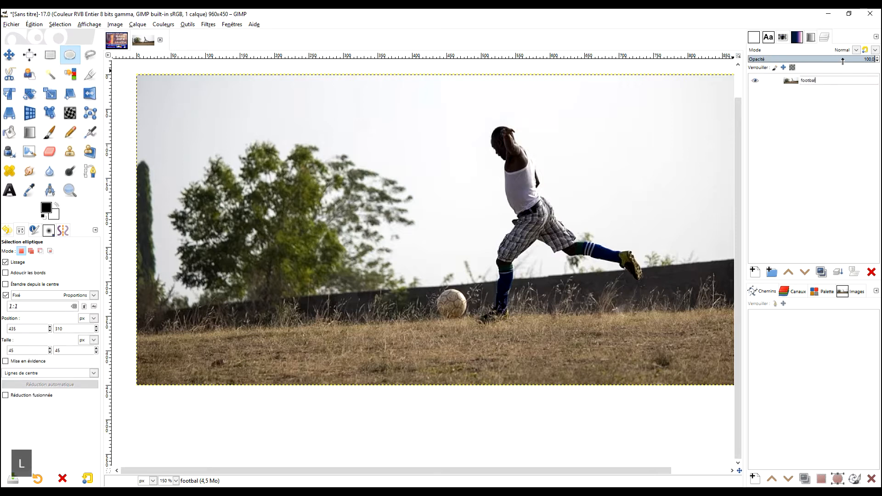
{"action": "key", "text": "Return"}
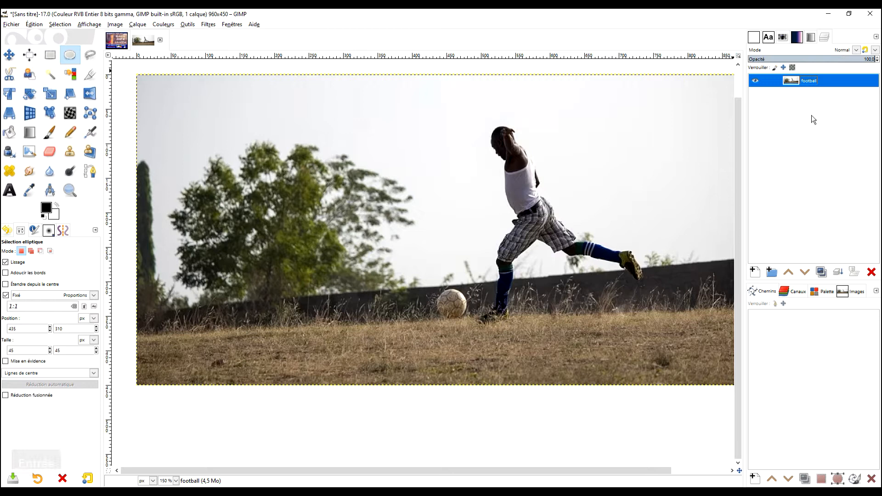
- Duplicate the football layer and name the copy masque
{"action": "left_click", "coordinate": [822, 272]}
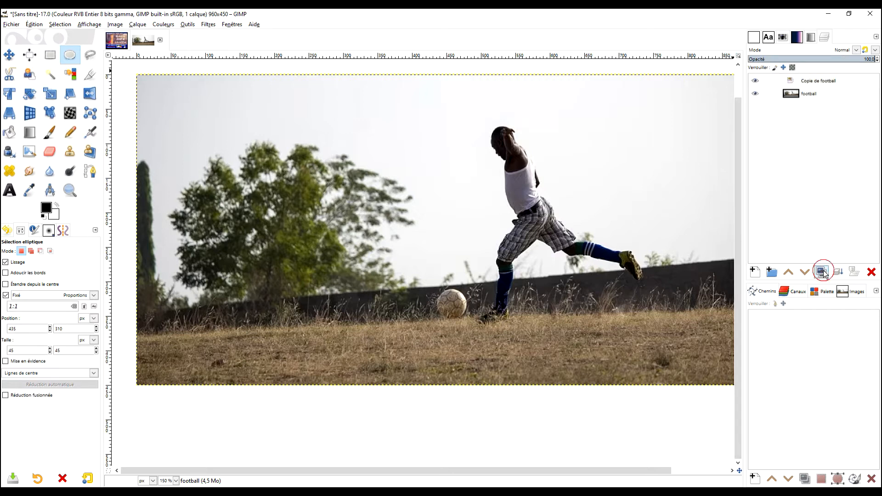
{"action": "double_click", "coordinate": [811, 80]}
{"action": "type", "text": "masuq"}
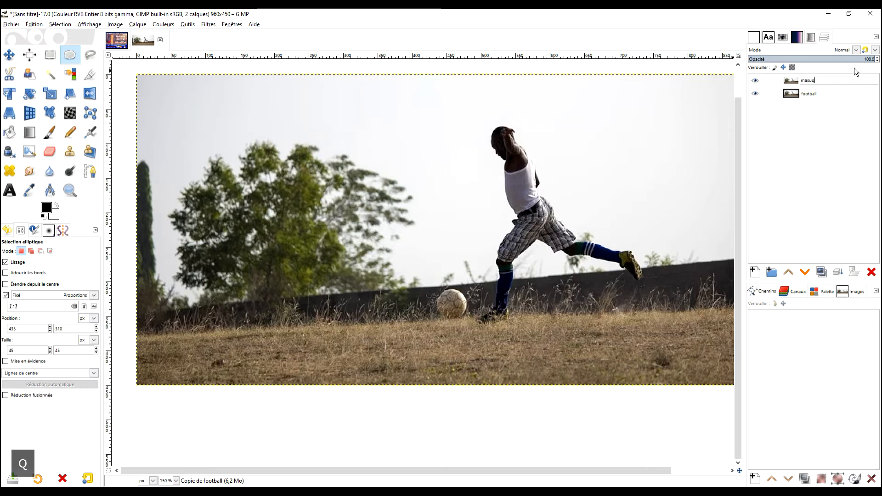
{"action": "key", "text": "BackSpace"}
{"action": "key", "text": "BackSpace"}
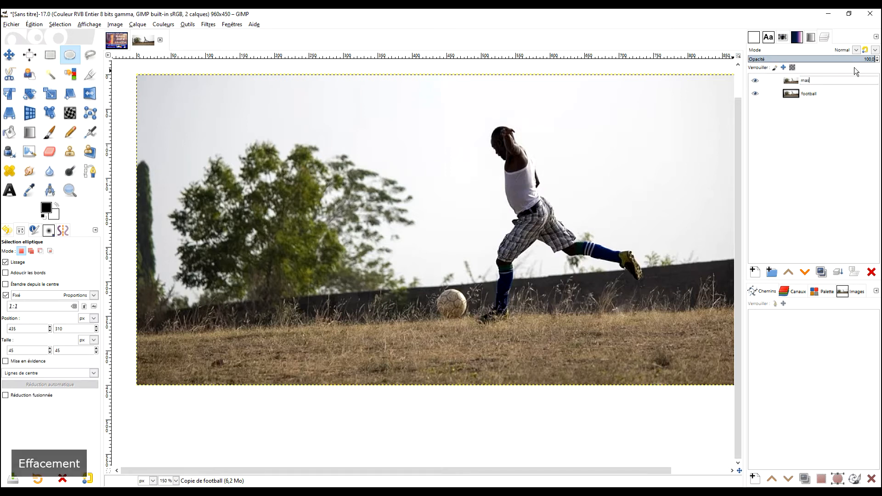
{"action": "type", "text": "que"}
{"action": "key", "text": "Return"}
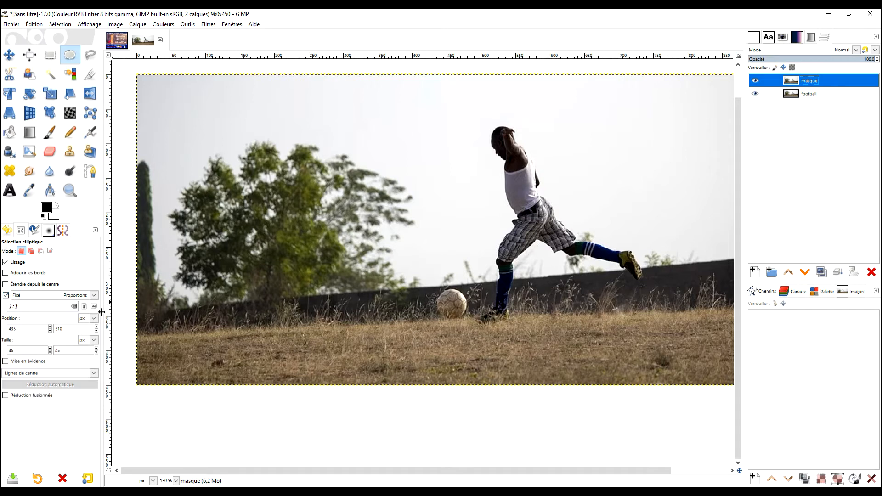
- Draw an elliptical selection of about 45 × 44 px fitted around the ball on the masque layer
{"action": "scroll", "coordinate": [459, 313], "scroll_direction": "up", "scroll_amount": 4}
{"action": "left_click_drag", "start_coordinate": [371, 225], "coordinate": [485, 340]}
{"action": "left_click_drag", "start_coordinate": [392, 237], "coordinate": [390, 246]}
{"action": "left_click_drag", "start_coordinate": [388, 278], "coordinate": [386, 279]}
{"action": "left_click_drag", "start_coordinate": [480, 284], "coordinate": [480, 284]}
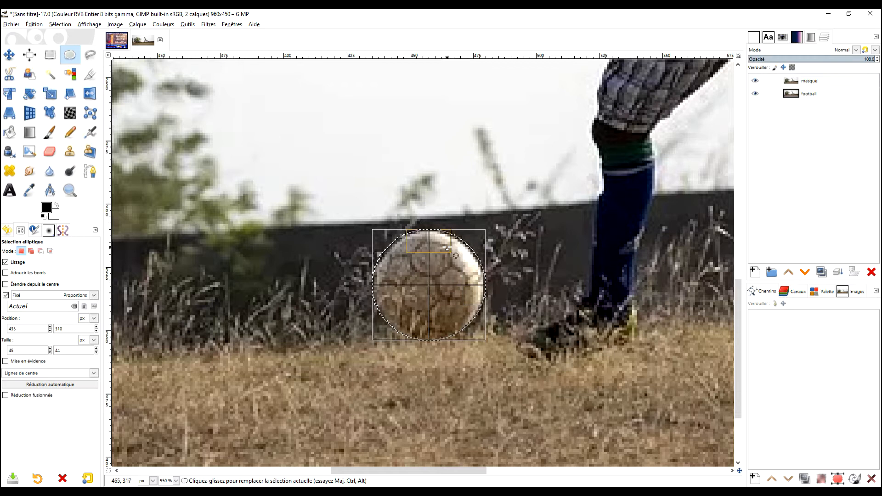
{"action": "left_click", "coordinate": [467, 270]}
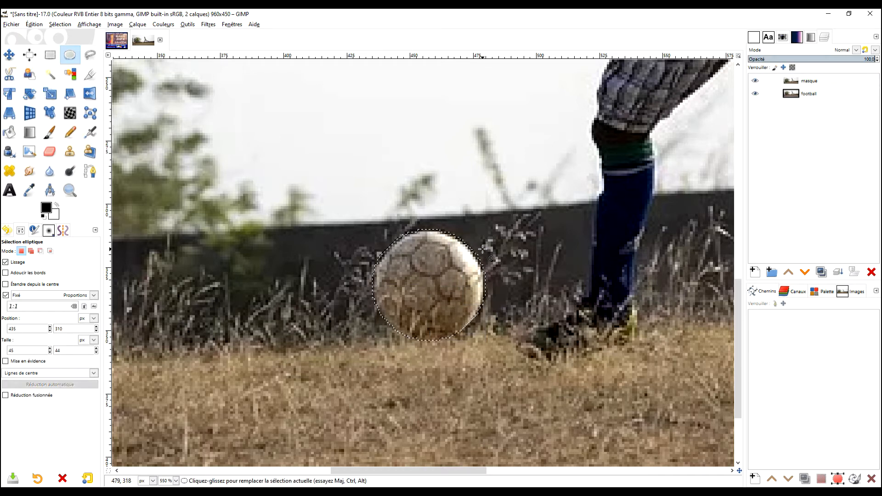
- Fill the ball selection on the masque layer with the white background colour
{"action": "scroll", "coordinate": [459, 305], "scroll_direction": "down", "scroll_amount": 3}
{"action": "scroll", "coordinate": [460, 305], "scroll_direction": "down", "scroll_amount": 2}
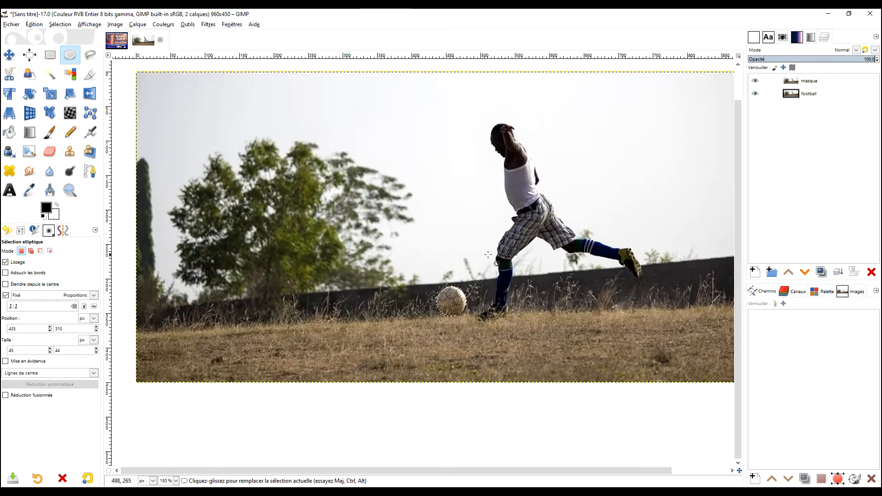
{"action": "scroll", "coordinate": [419, 292], "scroll_direction": "up", "scroll_amount": 4}
{"action": "scroll", "coordinate": [419, 292], "scroll_direction": "down", "scroll_amount": 2}
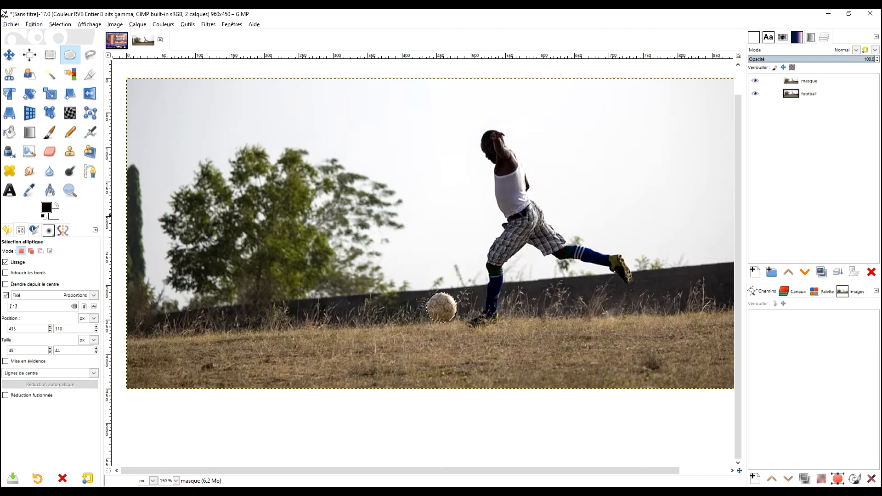
{"action": "left_click", "coordinate": [33, 24]}
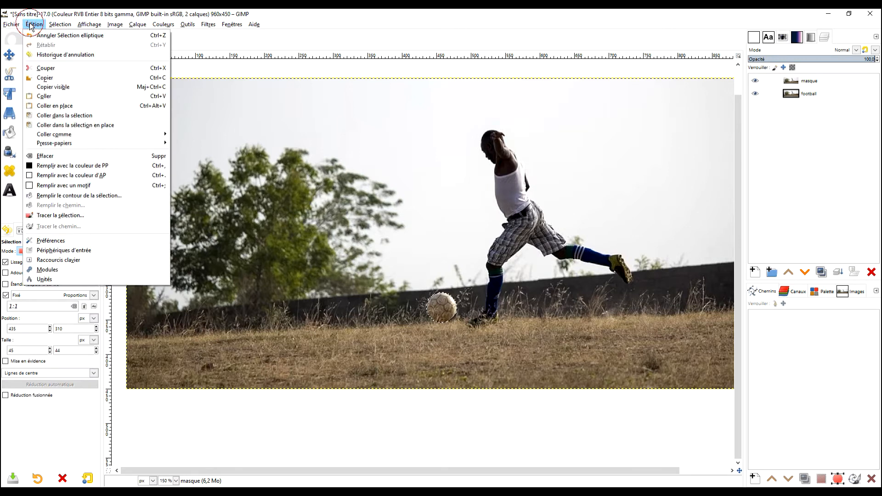
{"action": "left_click", "coordinate": [92, 176]}
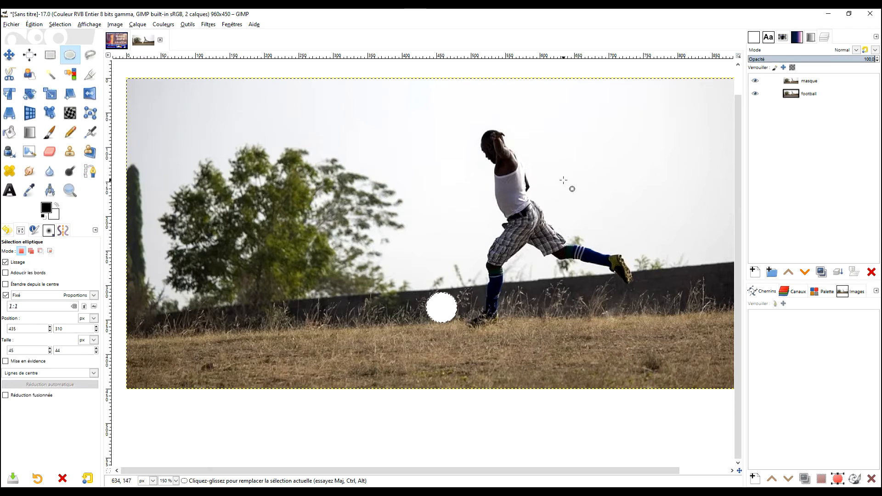
- Invert the selection and fill everything around the ball with the black foreground colour
{"action": "left_click", "coordinate": [54, 24]}
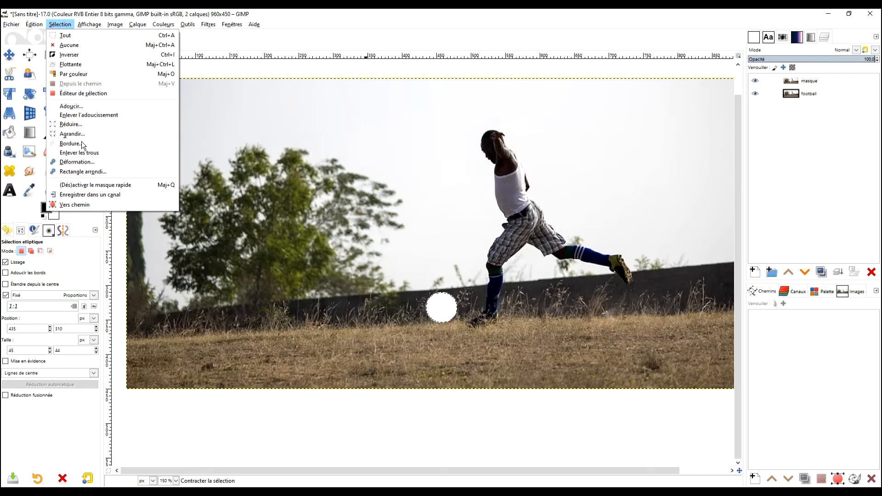
{"action": "left_click", "coordinate": [85, 54]}
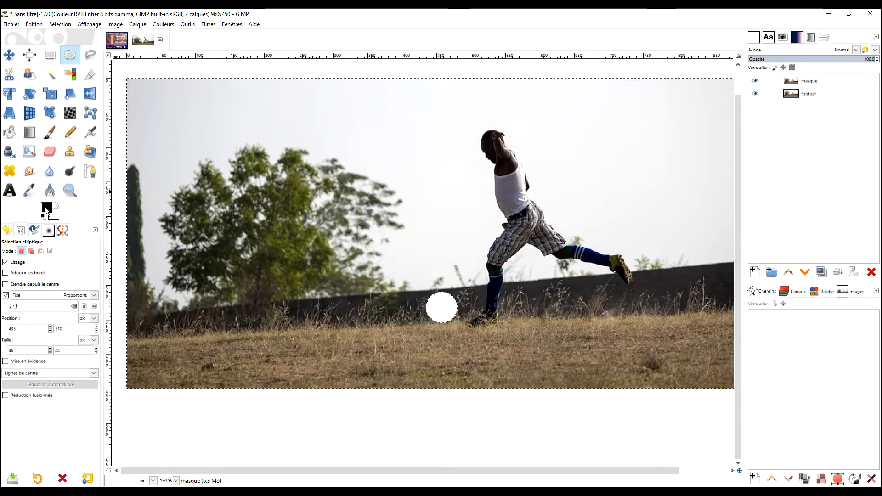
{"action": "left_click", "coordinate": [34, 24]}
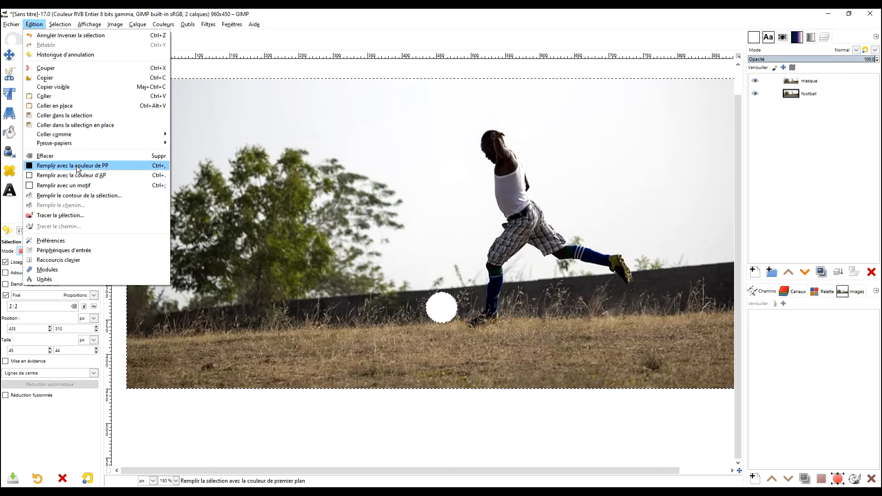
{"action": "left_click", "coordinate": [332, 15]}
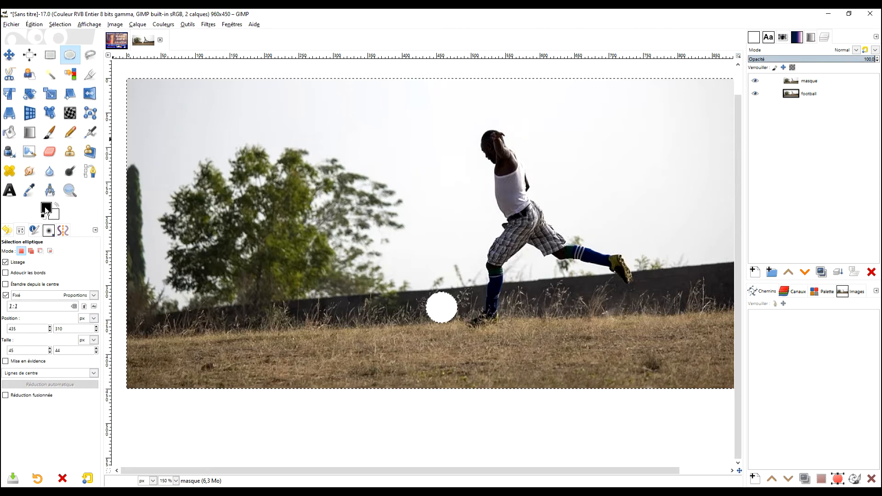
{"action": "left_click_drag", "start_coordinate": [46, 210], "coordinate": [226, 183]}
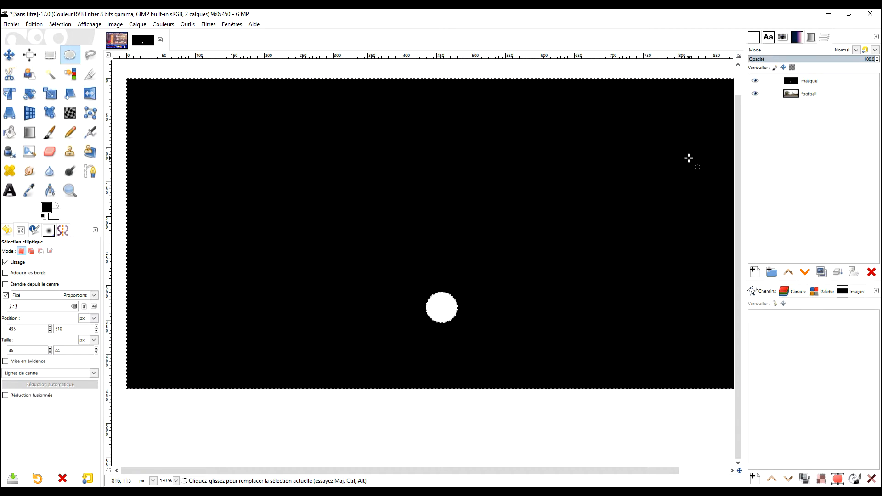
- Remove the selection and move the masque layer below the football layer
{"action": "left_click", "coordinate": [815, 82]}
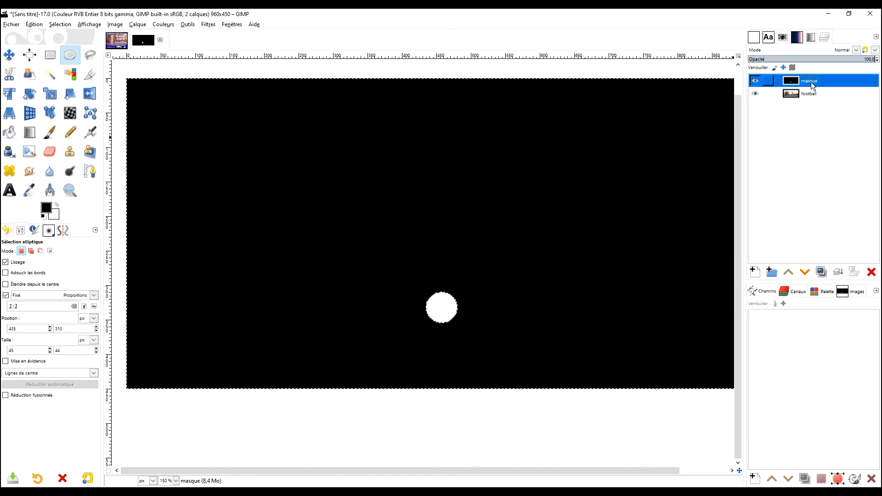
{"action": "left_click", "coordinate": [60, 25]}
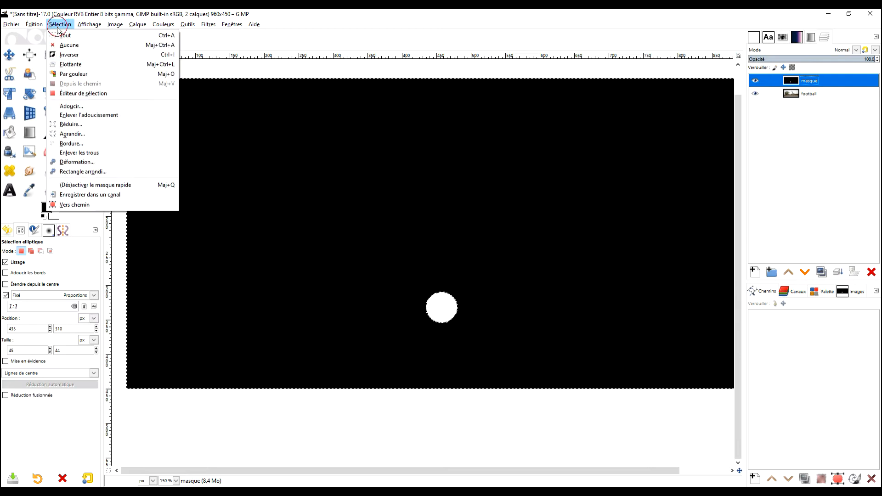
{"action": "left_click", "coordinate": [70, 45]}
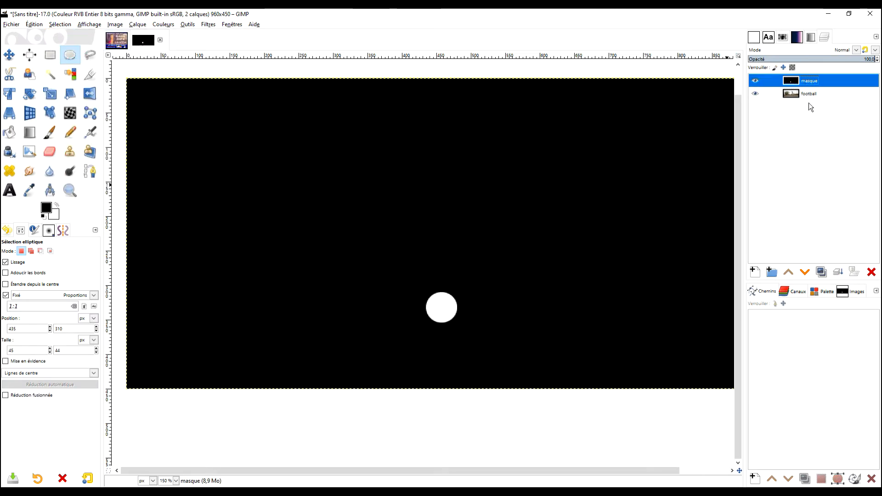
{"action": "left_click", "coordinate": [807, 275]}
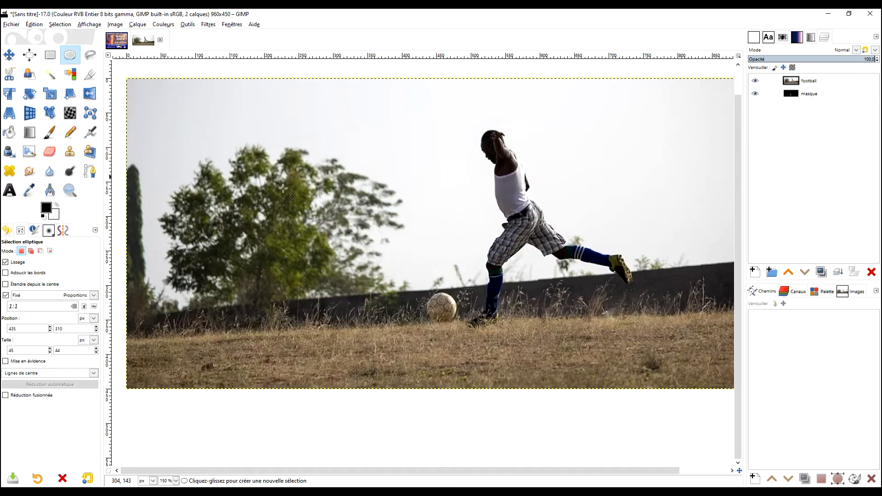
- With the football layer active, open G'MIC-Qt, search for "obje" and choose the Object Animation filter under Sequences
{"action": "left_click", "coordinate": [807, 80]}
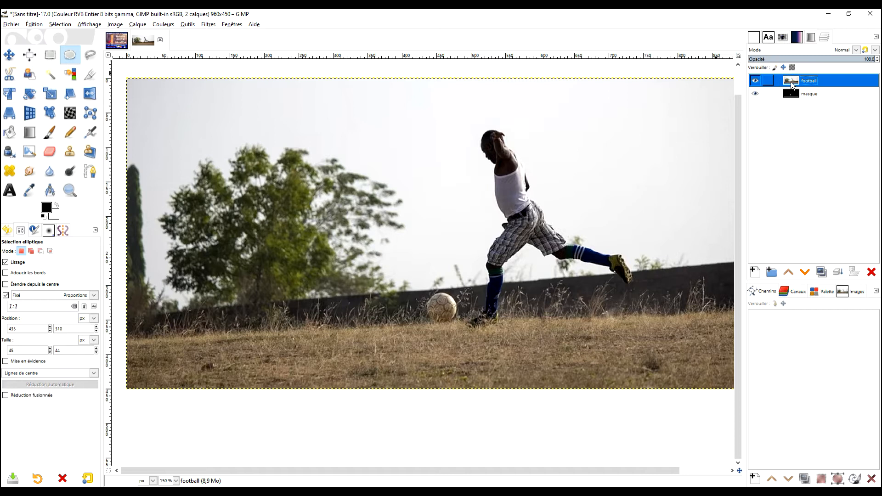
{"action": "left_click", "coordinate": [188, 25]}
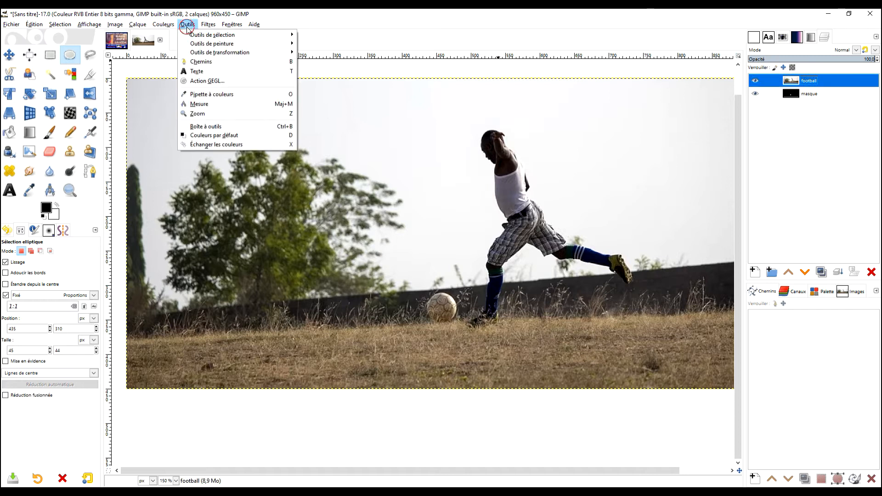
{"action": "mouse_move", "coordinate": [205, 27]}
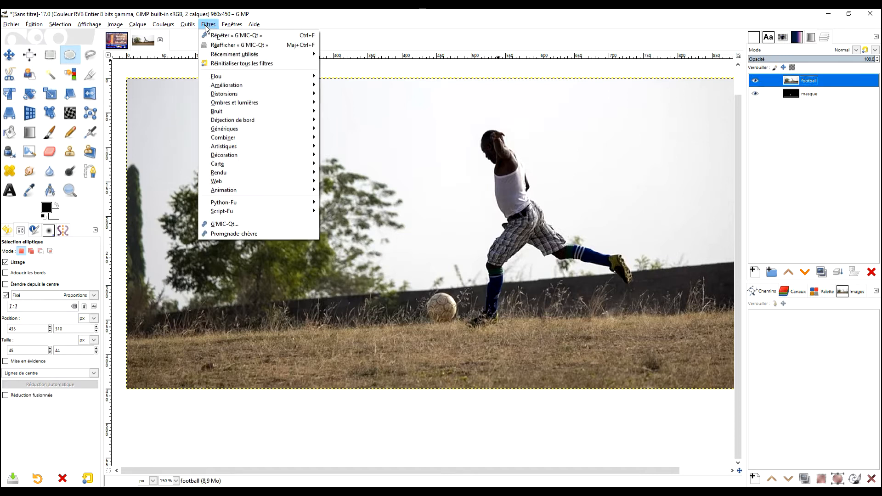
{"action": "left_click", "coordinate": [234, 224]}
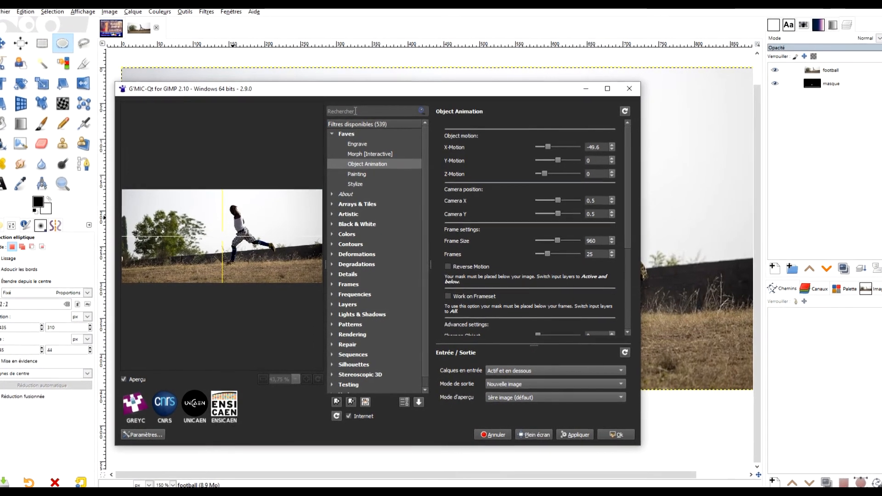
{"action": "type", "text": "o"}
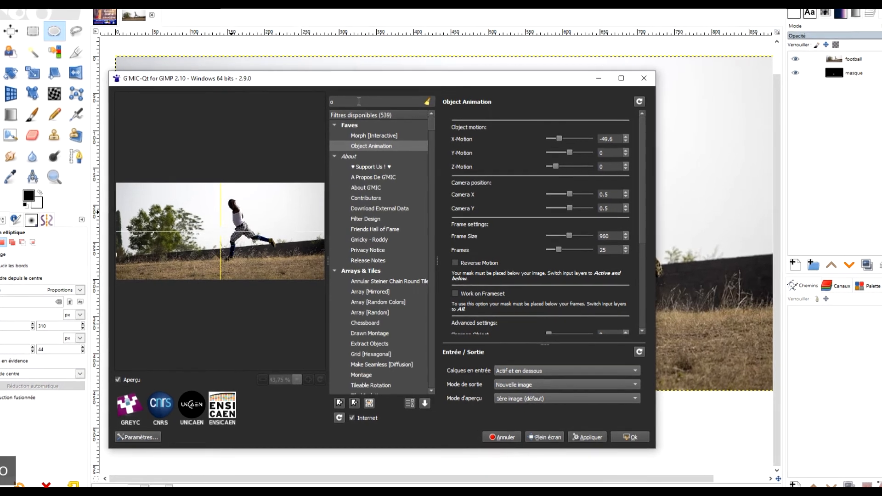
{"action": "type", "text": "bje"}
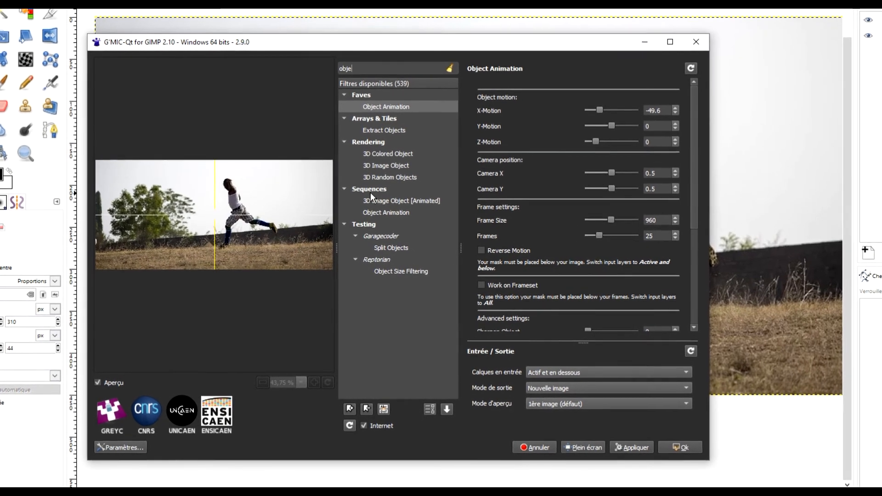
{"action": "left_click", "coordinate": [393, 215]}
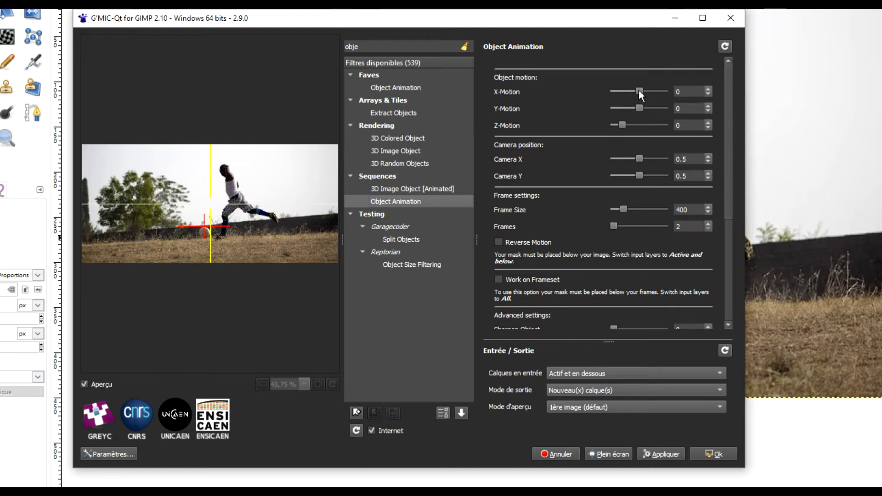
- Set the object's X-Motion to -49.6 and the Frame Size to 960 in the Object Animation filter
{"action": "left_click_drag", "start_coordinate": [638, 91], "coordinate": [627, 90]}
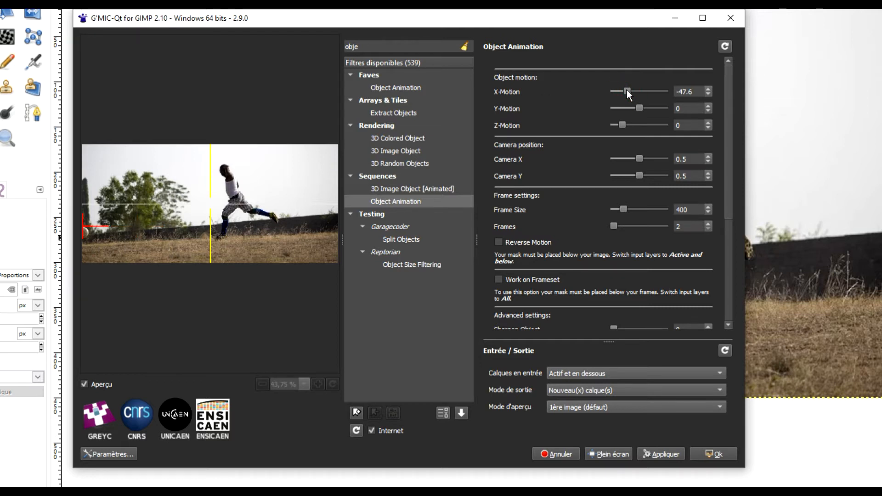
{"action": "left_click", "coordinate": [709, 92]}
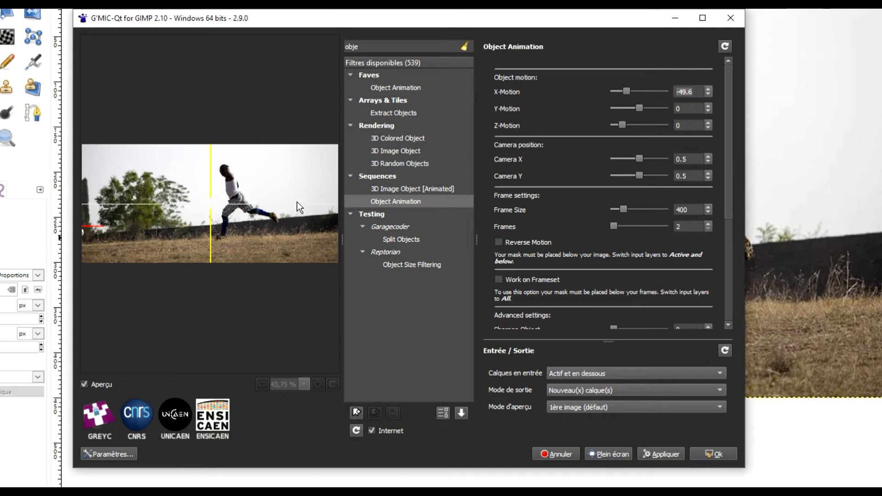
{"action": "left_click_drag", "start_coordinate": [725, 130], "coordinate": [735, 179]}
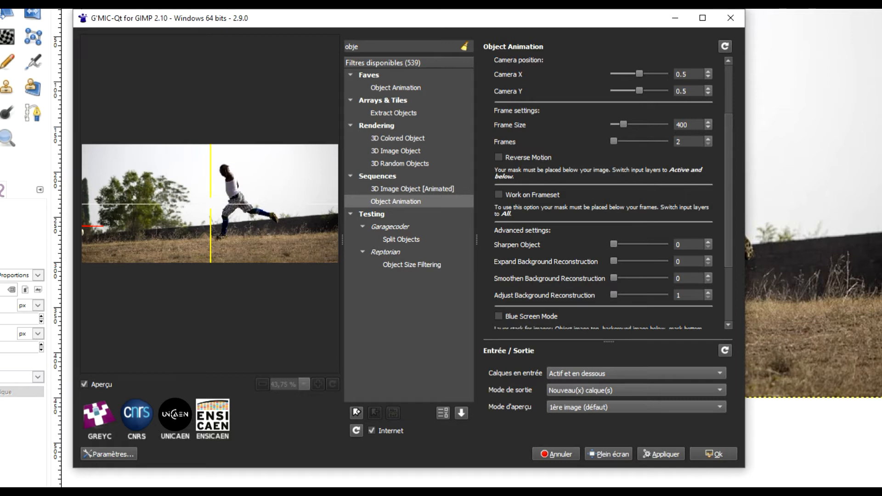
{"action": "left_click_drag", "start_coordinate": [689, 125], "coordinate": [666, 123]}
{"action": "type", "text": "960"}
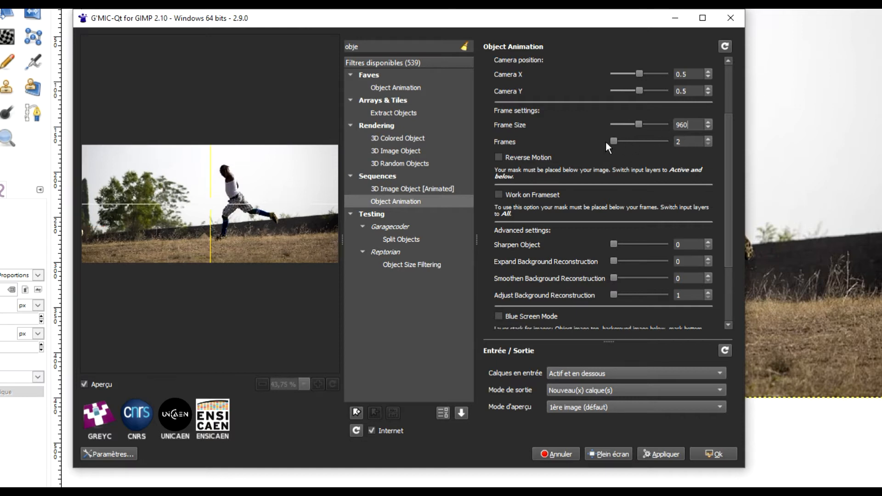
- Set Frames to 25 and Adjust Background Reconstruction to 7.12 in the Object Animation filter
{"action": "left_click_drag", "start_coordinate": [689, 141], "coordinate": [653, 143]}
{"action": "type", "text": "25"}
{"action": "left_click_drag", "start_coordinate": [614, 294], "coordinate": [614, 294]}
{"action": "scroll", "coordinate": [721, 260], "scroll_direction": "down", "scroll_amount": 4}
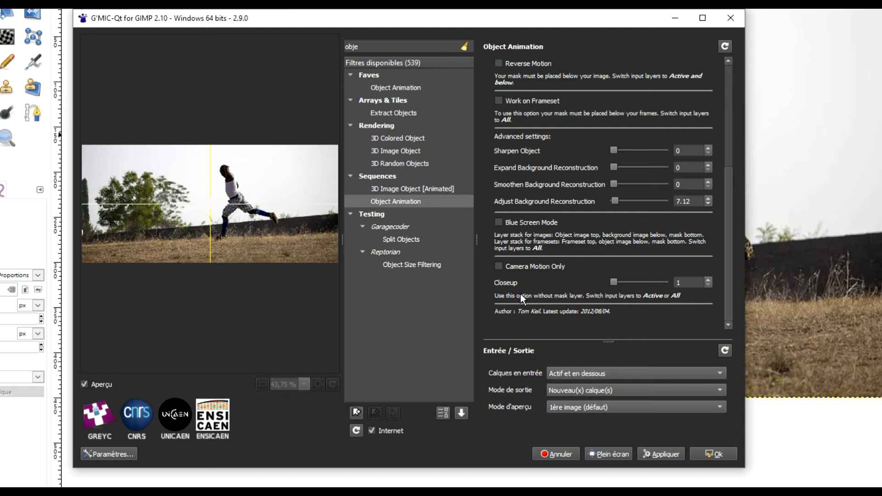
- Set the output mode to Nouvelle image and run the Object Animation filter
{"action": "left_click", "coordinate": [569, 391]}
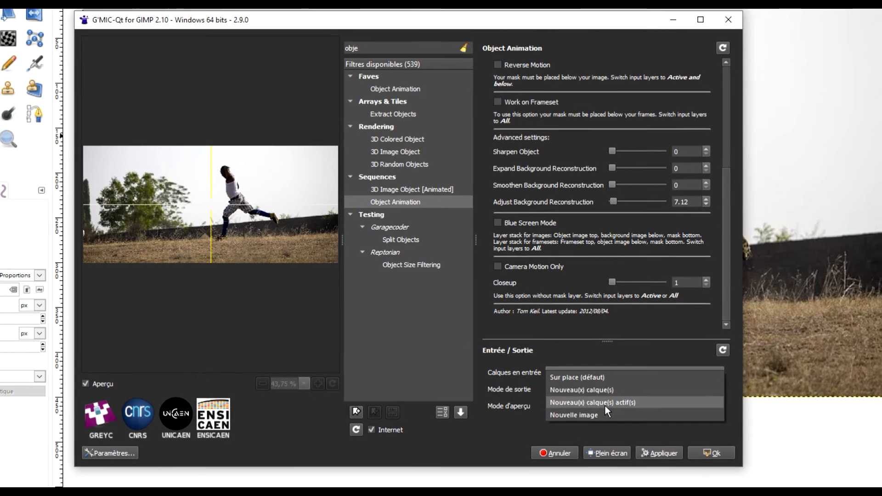
{"action": "left_click", "coordinate": [598, 416]}
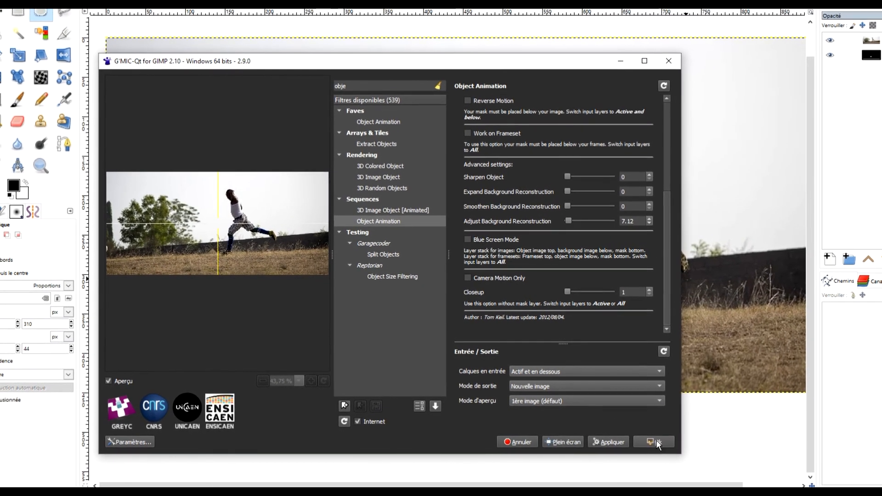
{"action": "left_click", "coordinate": [648, 440]}
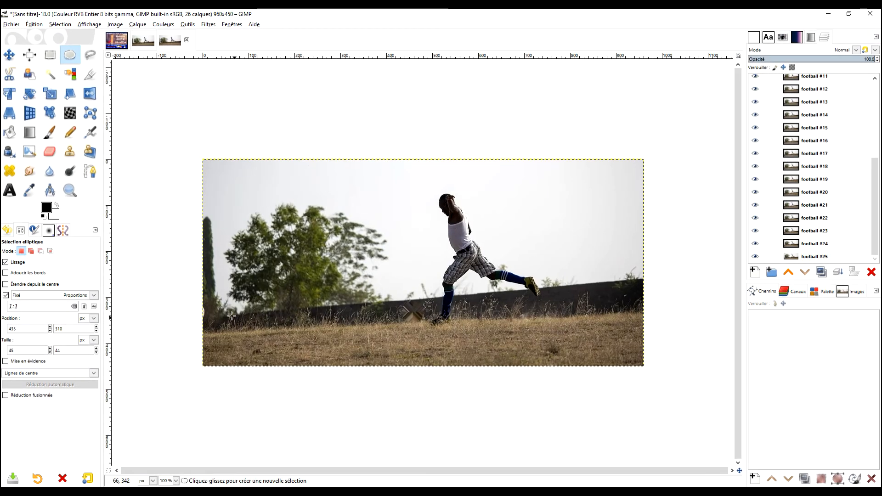
- Hide the frame layers one by one from football down to football #24, leaving only football #25 visible
{"action": "scroll", "coordinate": [820, 166], "scroll_direction": "up", "scroll_amount": 1}
{"action": "scroll", "coordinate": [835, 145], "scroll_direction": "up", "scroll_amount": 4}
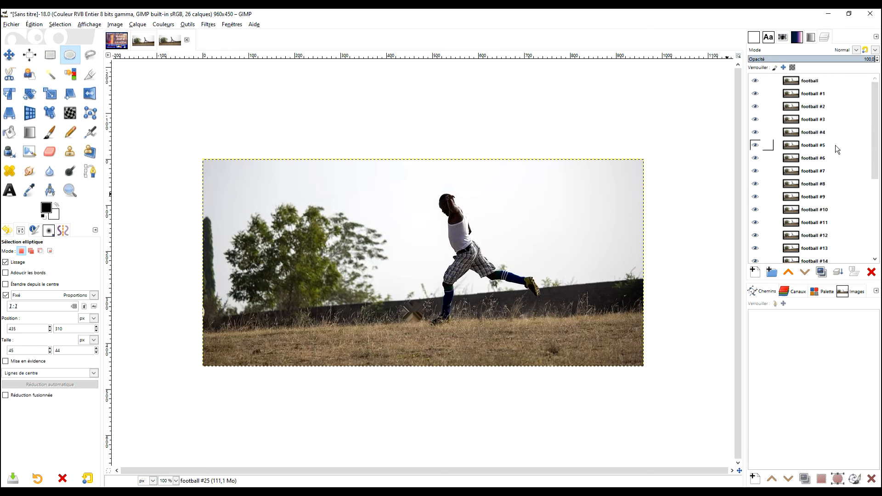
{"action": "left_click", "coordinate": [755, 82]}
{"action": "left_click", "coordinate": [754, 94]}
{"action": "left_click", "coordinate": [756, 107]}
{"action": "left_click", "coordinate": [755, 120]}
{"action": "left_click", "coordinate": [755, 132]}
{"action": "left_click", "coordinate": [754, 145]}
{"action": "left_click", "coordinate": [755, 158]}
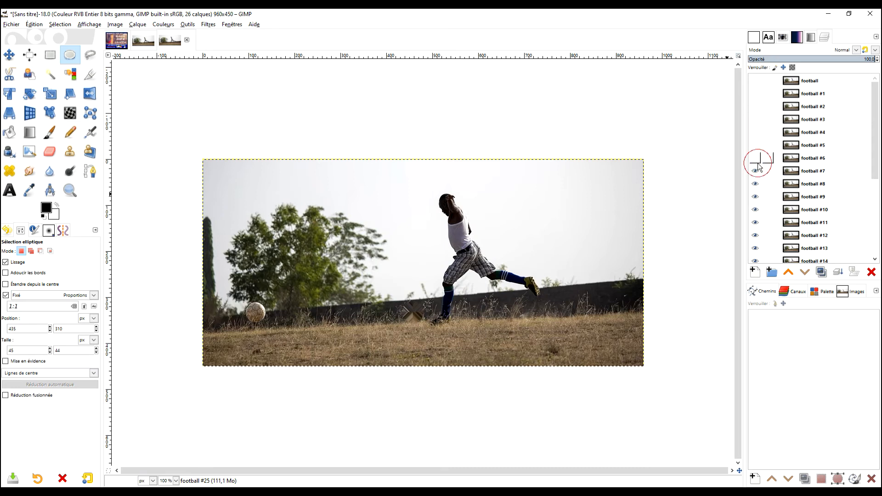
{"action": "left_click", "coordinate": [755, 171]}
{"action": "left_click", "coordinate": [755, 184]}
{"action": "scroll", "coordinate": [755, 184], "scroll_direction": "down", "scroll_amount": 3}
{"action": "left_click", "coordinate": [755, 95]}
{"action": "left_click", "coordinate": [755, 107]}
{"action": "left_click", "coordinate": [755, 121]}
{"action": "left_click", "coordinate": [755, 133]}
{"action": "left_click", "coordinate": [755, 146]}
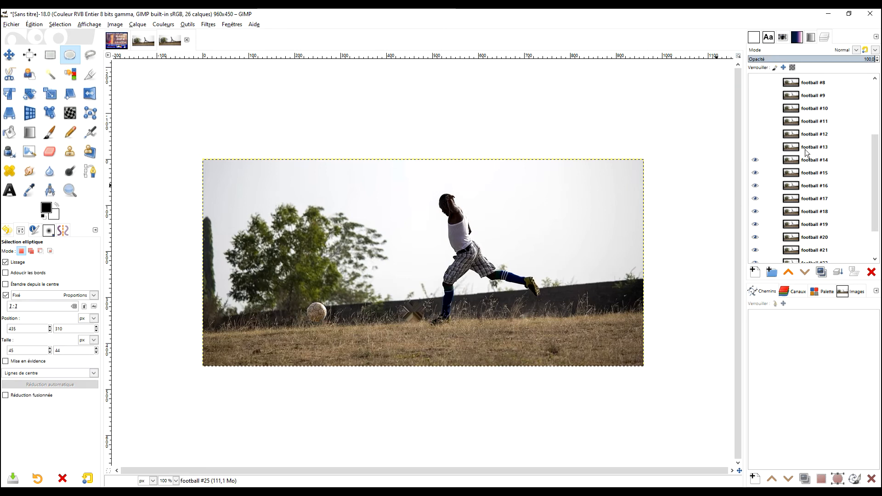
{"action": "left_click", "coordinate": [755, 160]}
{"action": "left_click", "coordinate": [755, 173]}
{"action": "left_click", "coordinate": [755, 185]}
{"action": "left_click", "coordinate": [754, 198]}
{"action": "left_click", "coordinate": [755, 210]}
{"action": "left_click", "coordinate": [755, 223]}
{"action": "left_click", "coordinate": [754, 238]}
{"action": "left_click", "coordinate": [755, 250]}
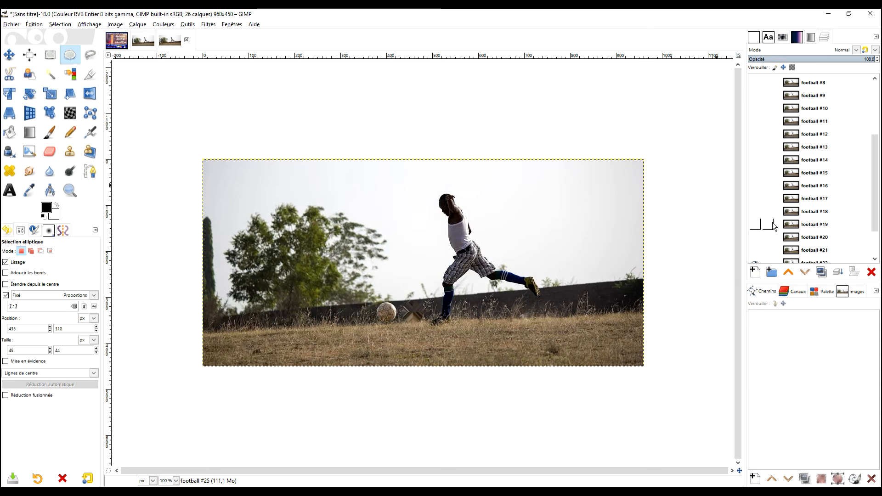
{"action": "scroll", "coordinate": [755, 239], "scroll_direction": "down", "scroll_amount": 2}
{"action": "left_click", "coordinate": [754, 219]}
{"action": "left_click", "coordinate": [755, 231]}
{"action": "left_click", "coordinate": [755, 243]}
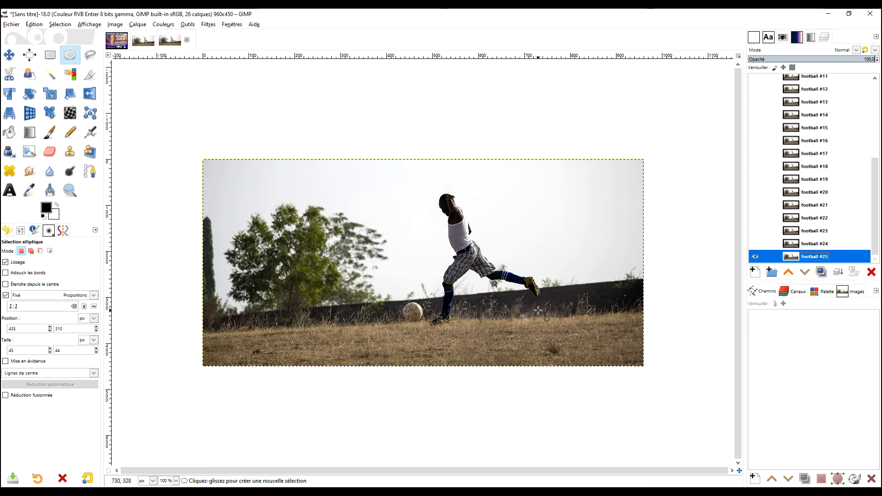
- Preview the frame sequence with Rejouer l'animation in an enlarged playback window
{"action": "left_click", "coordinate": [209, 24]}
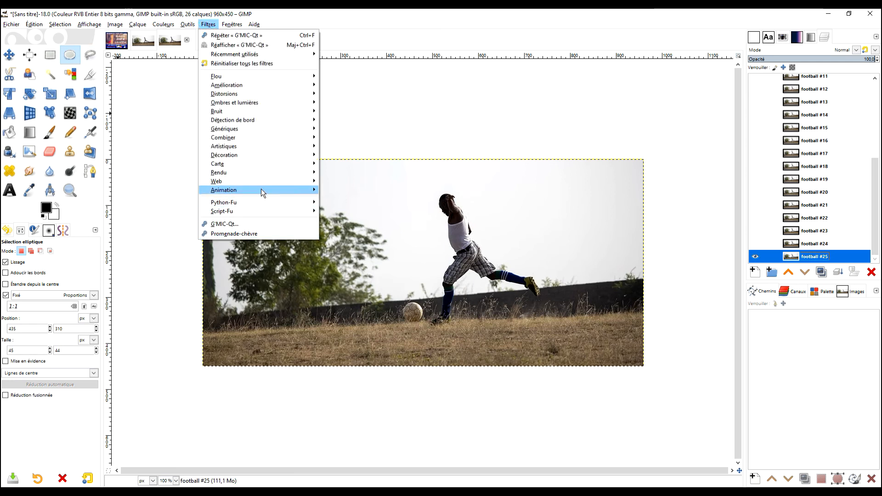
{"action": "mouse_move", "coordinate": [282, 191]}
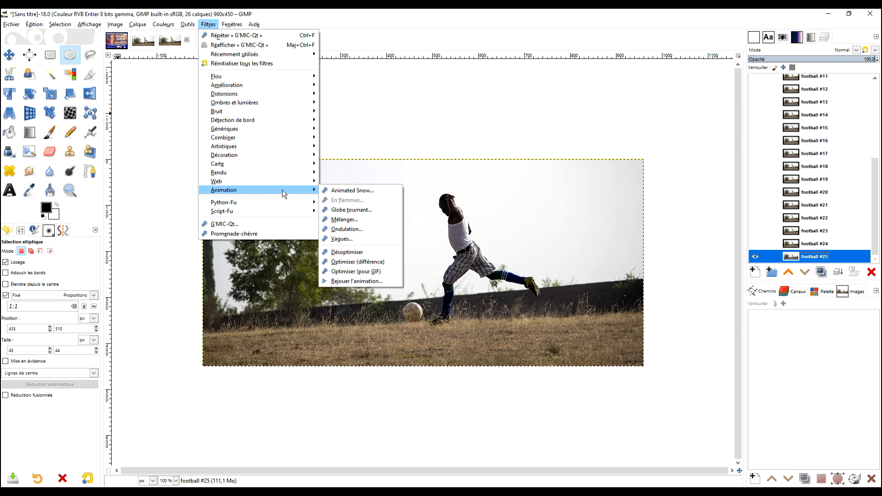
{"action": "left_click", "coordinate": [376, 281]}
{"action": "left_click", "coordinate": [456, 49]}
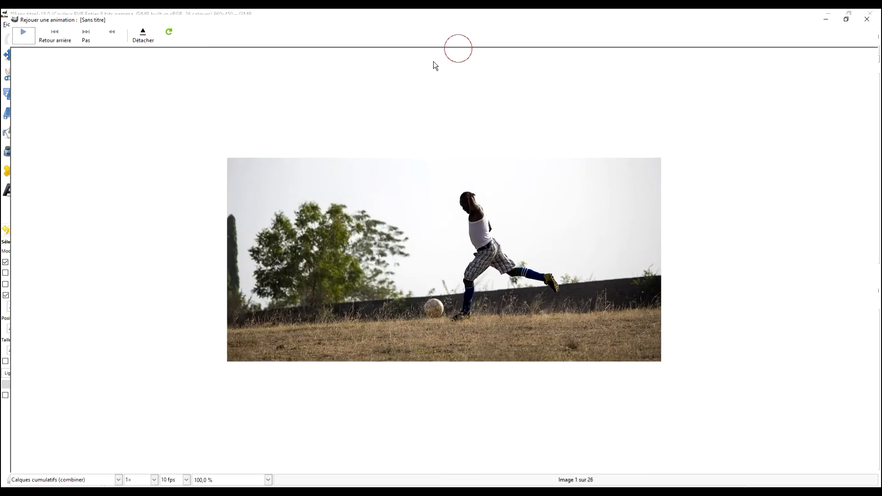
{"action": "left_click", "coordinate": [13, 27]}
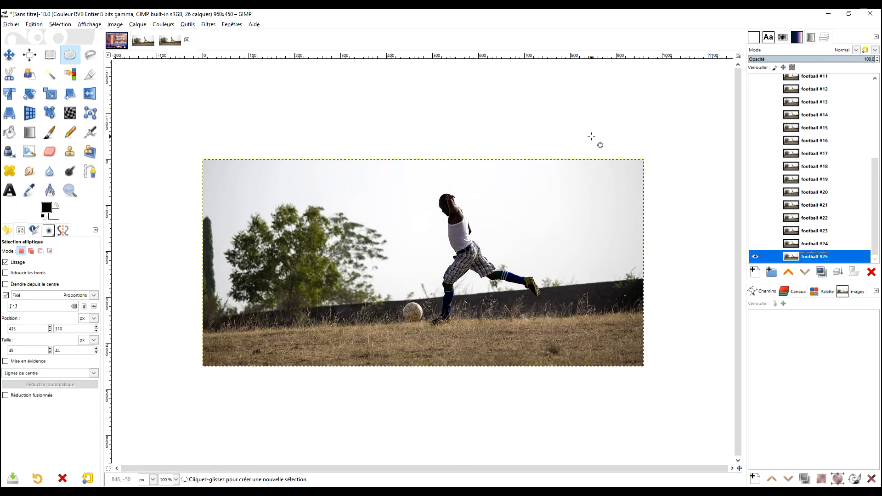
- Start exporting the image and choose the animated objet folder inside GMIC as the destination
{"action": "left_click", "coordinate": [11, 24]}
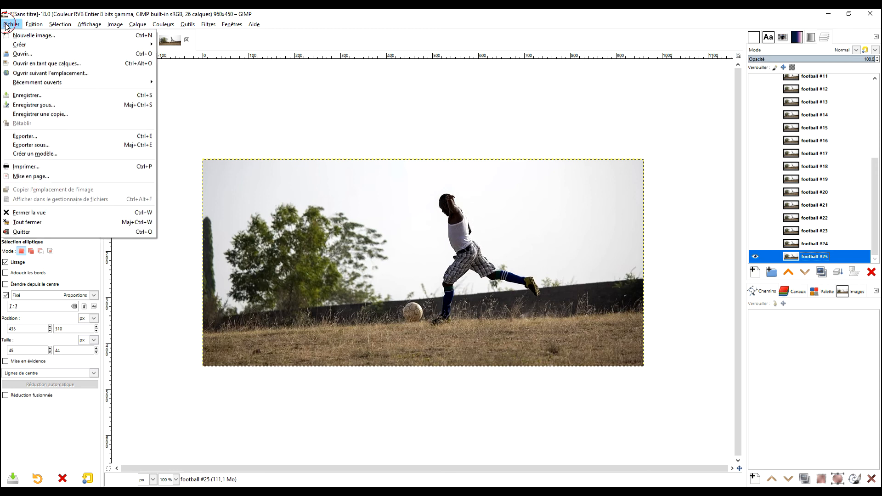
{"action": "left_click", "coordinate": [77, 136]}
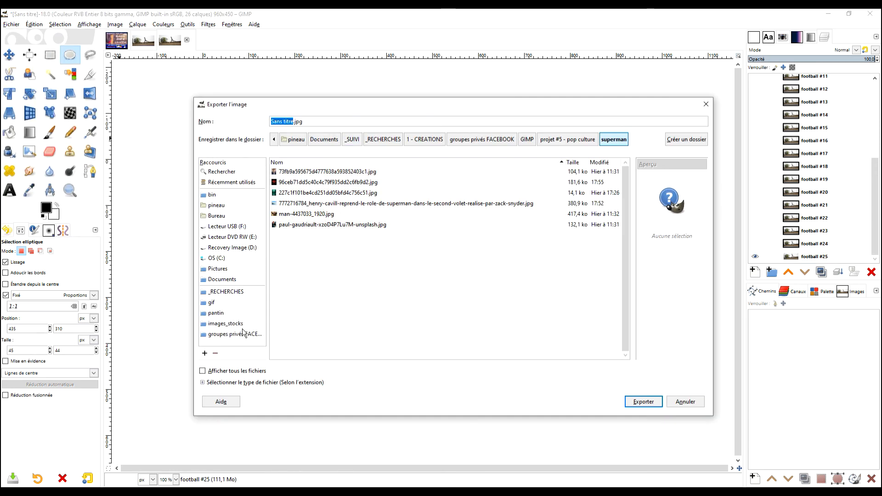
{"action": "left_click", "coordinate": [243, 333]}
{"action": "double_click", "coordinate": [285, 224]}
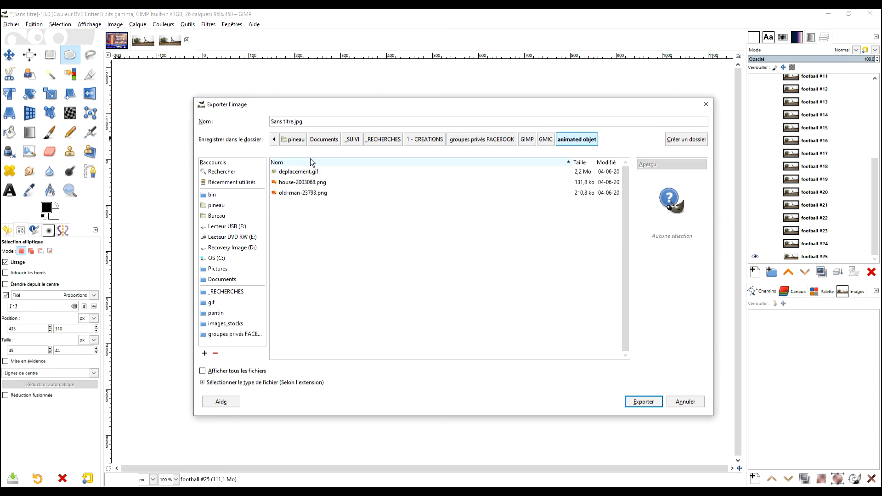
- Name the exported file football.gif
{"action": "left_click_drag", "start_coordinate": [294, 121], "coordinate": [214, 120]}
{"action": "type", "text": "footba"}
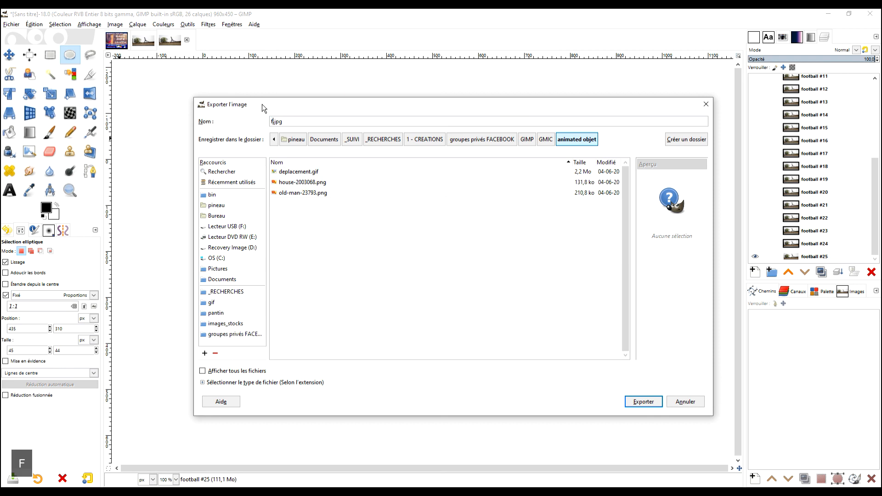
{"action": "type", "text": "ll"}
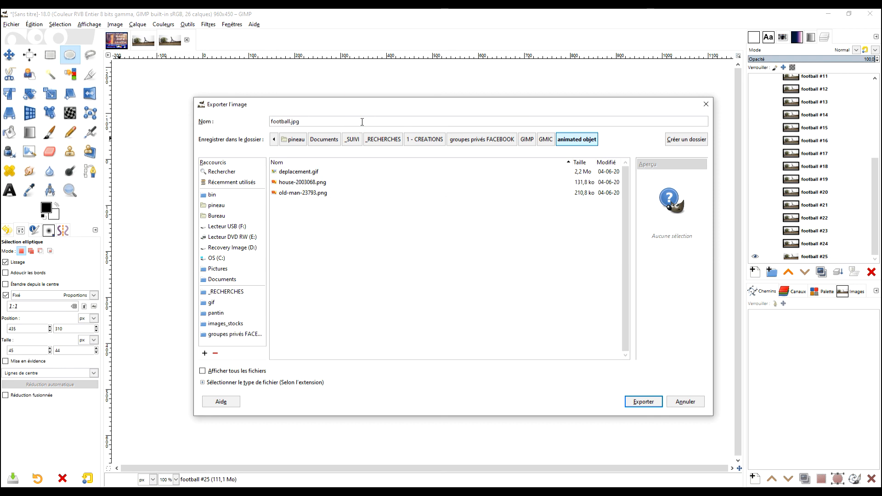
{"action": "key", "text": "BackSpace"}
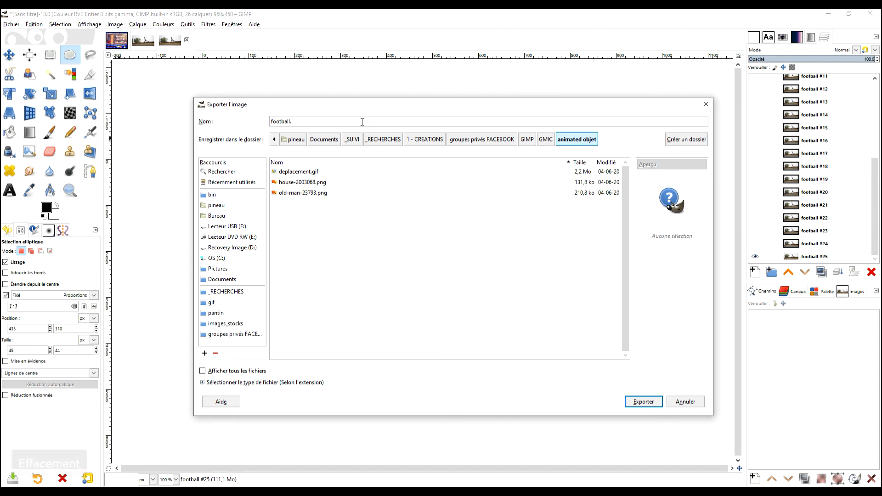
{"action": "type", "text": "gif"}
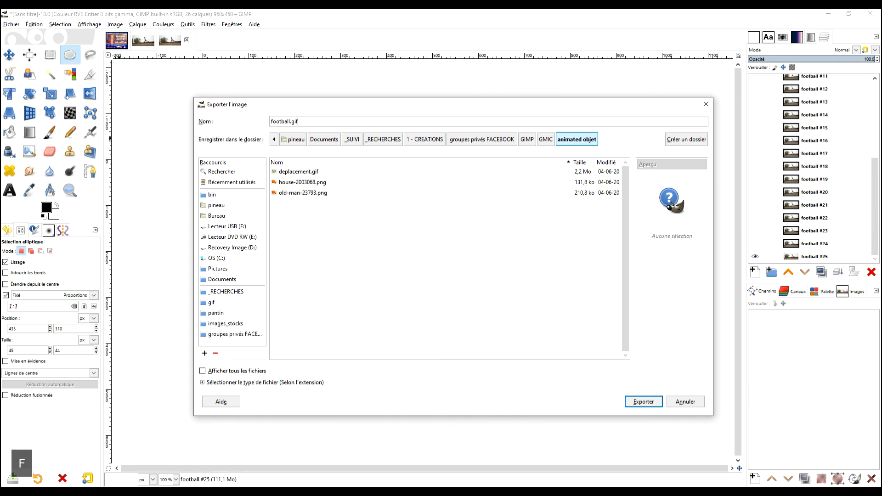
- Export the GIF as an animation (En tant qu'animation), keeping the endless loop and the 100 ms frame delay
{"action": "key", "text": "Return"}
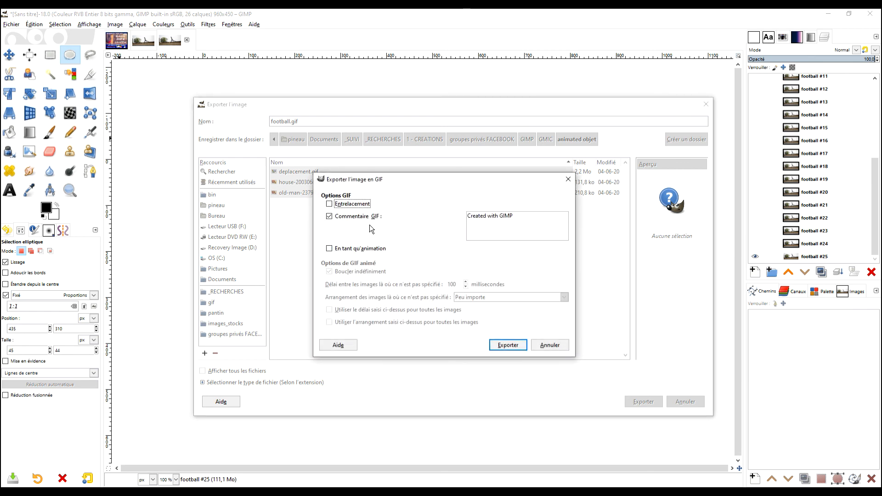
{"action": "left_click", "coordinate": [360, 248]}
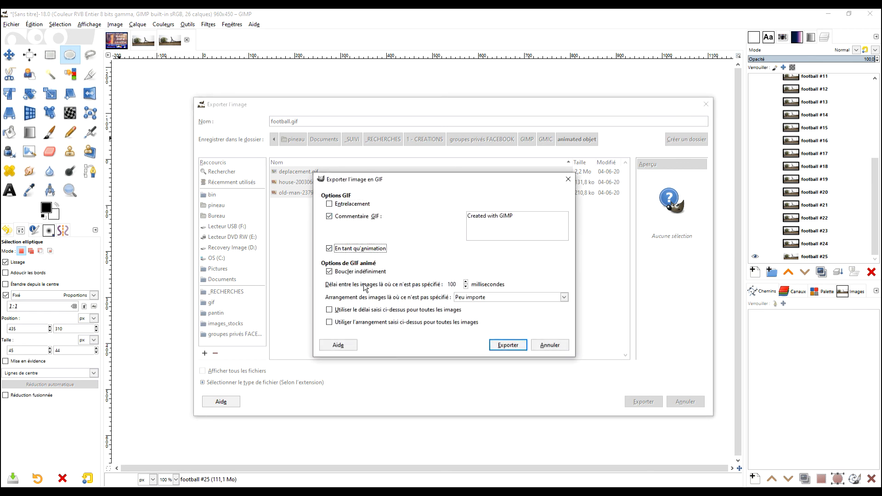
{"action": "left_click", "coordinate": [509, 351]}
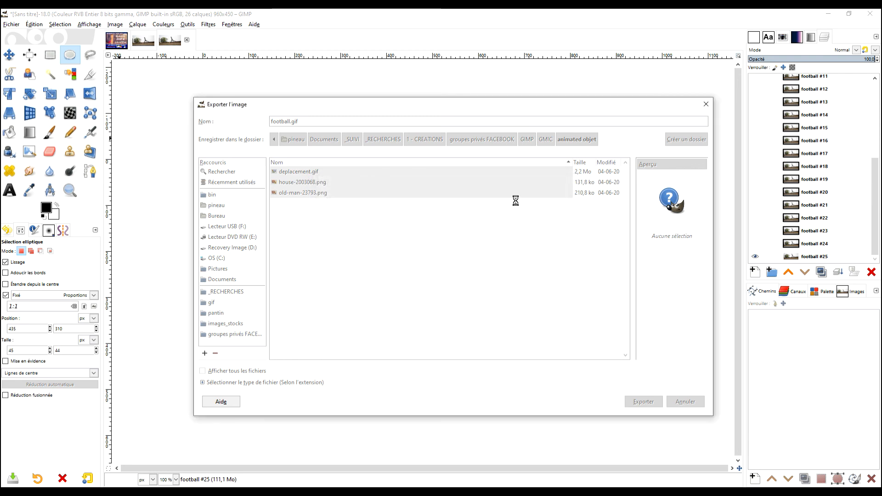